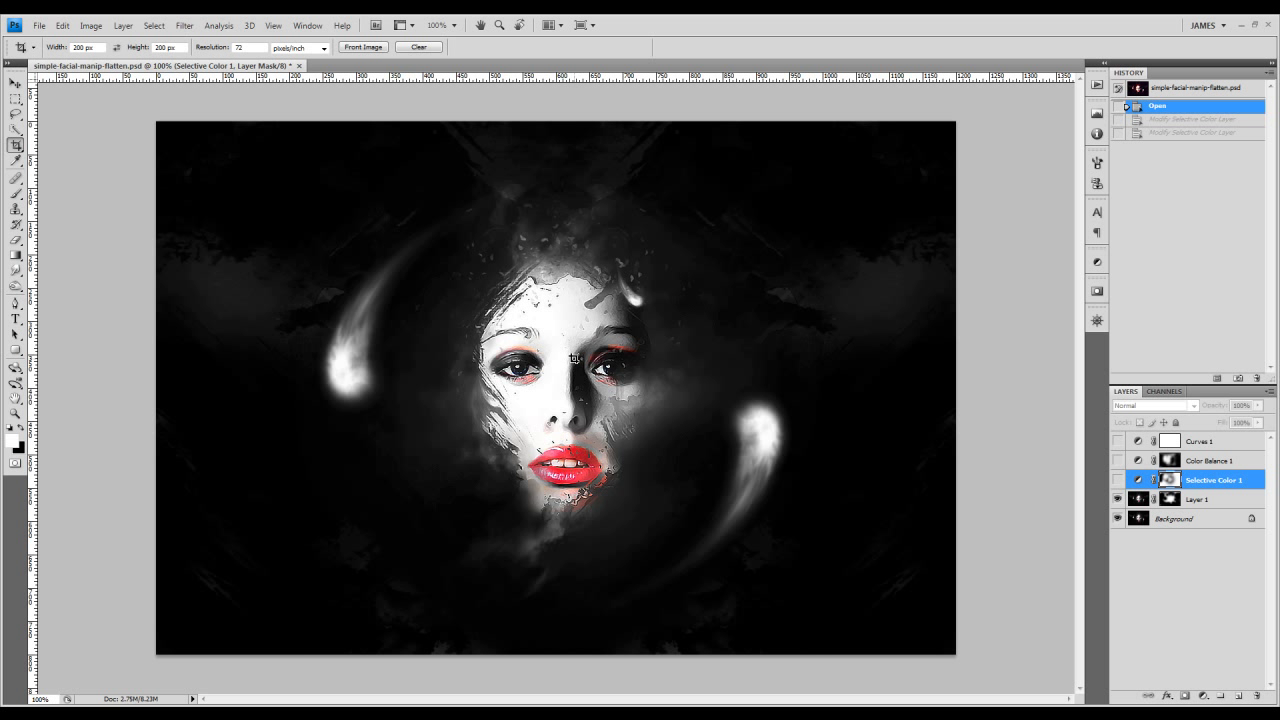
Make Selective Color 1 visible and open its settings with the Colors list expanded
scroll(557, 336, "up", 1)
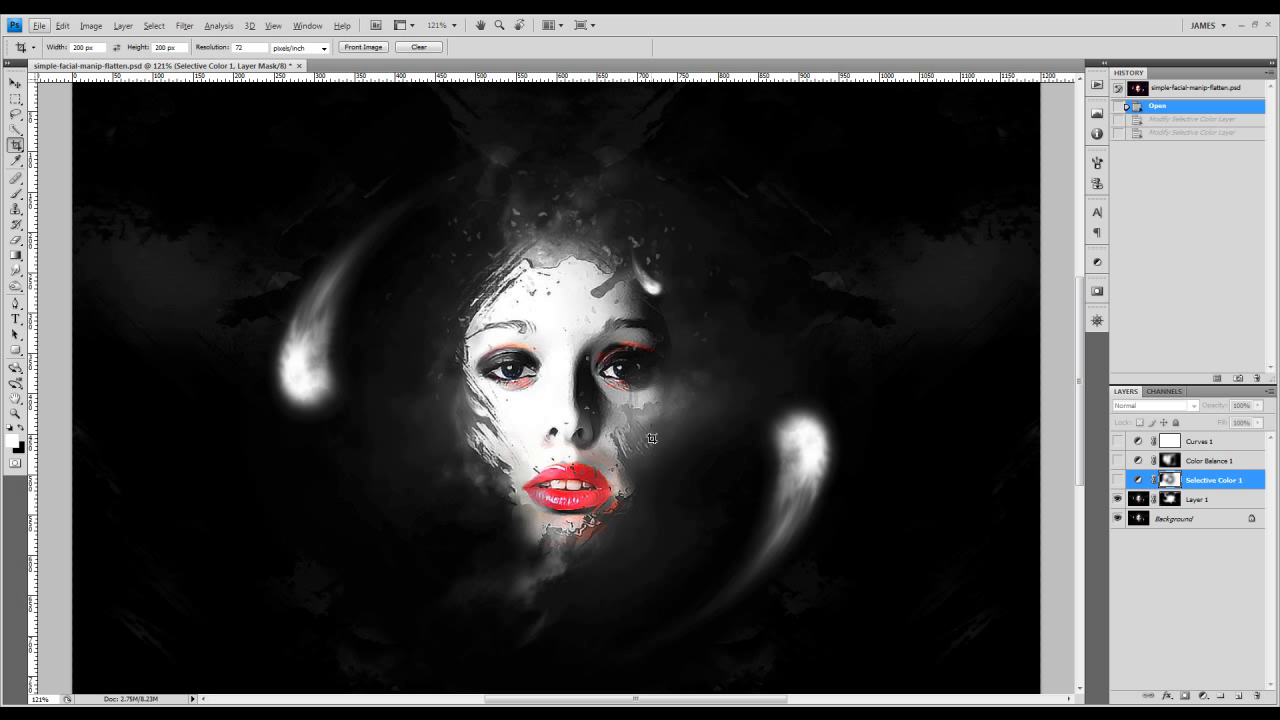
left_click(1117, 480)
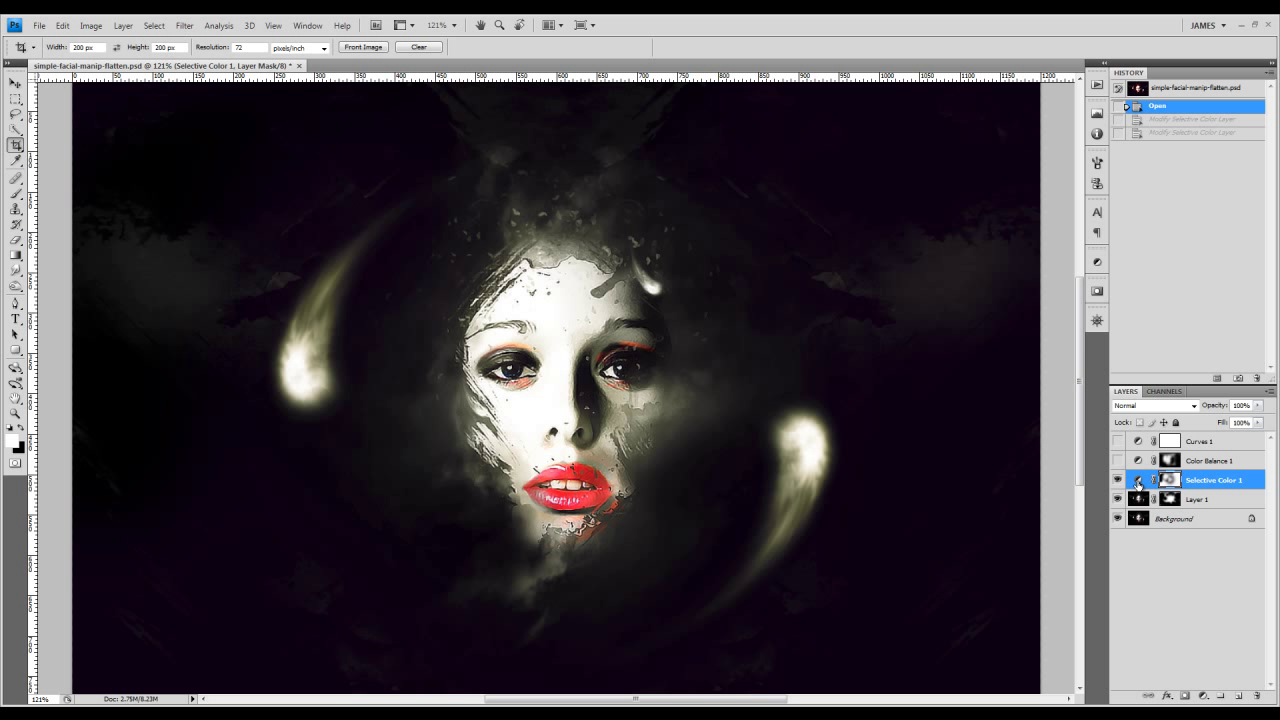
left_click(1138, 481)
left_click(1036, 302)
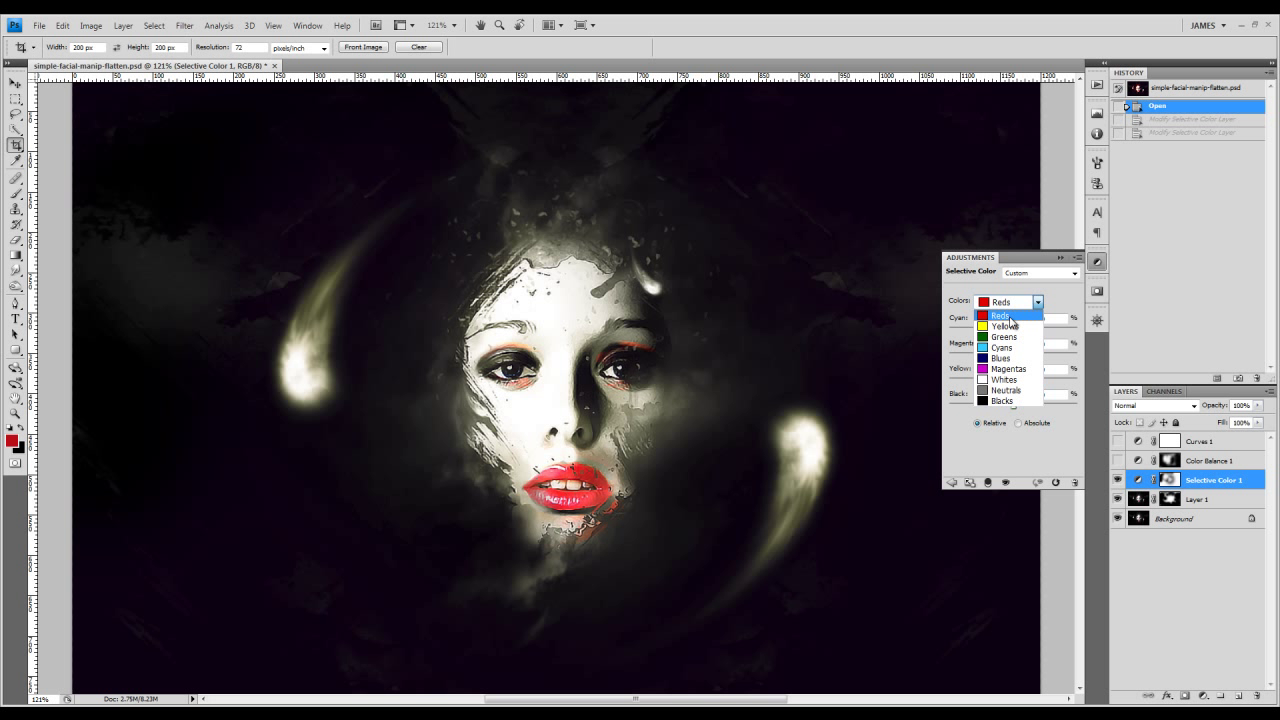
Trial cyan and magenta shifts on the Reds, then revert to the Open history state
left_click(1009, 317)
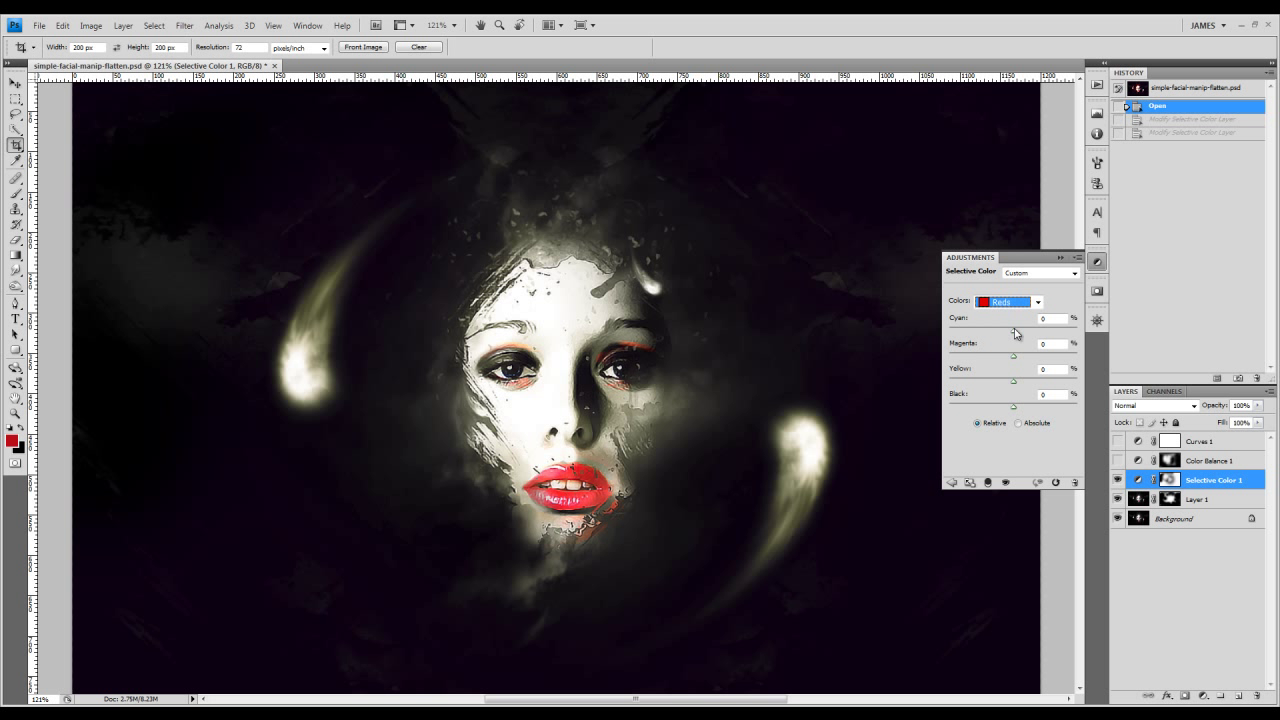
left_click_drag(1013, 335, 1056, 334)
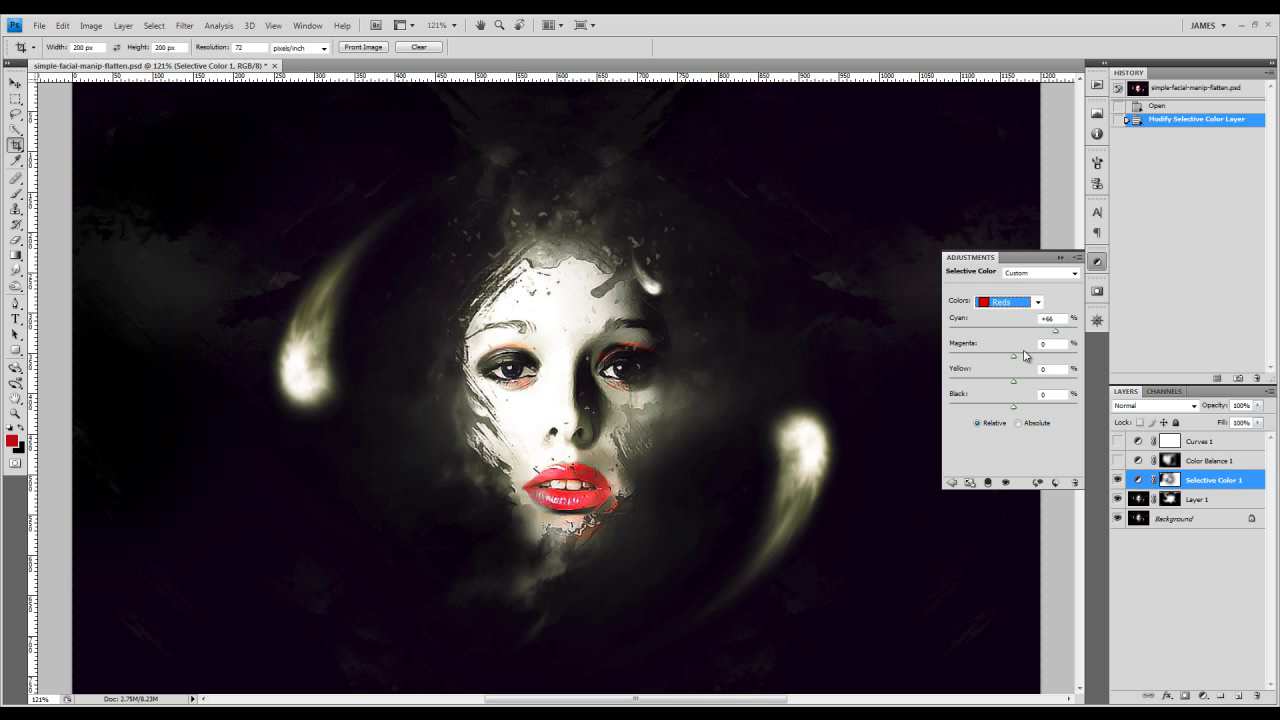
left_click_drag(1013, 357, 996, 334)
left_click(1153, 107)
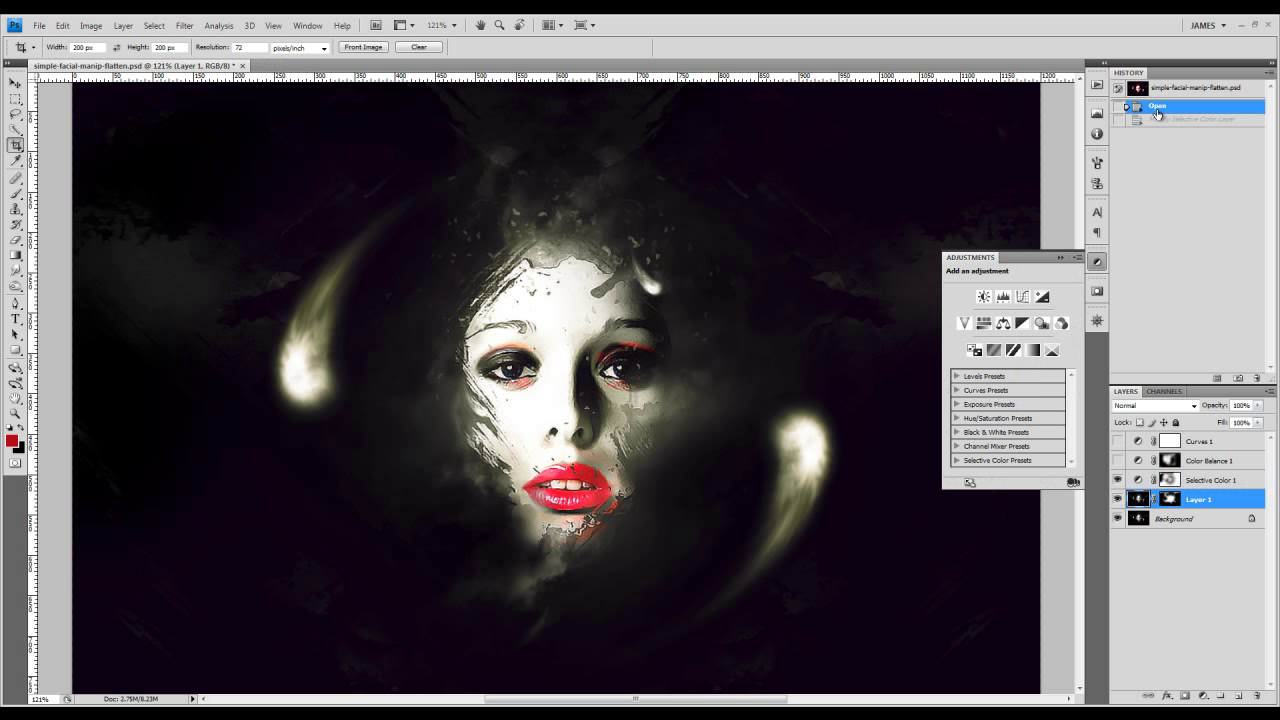
On Selective Color 1, adjust the Whites: cyan down to -34 and yellow to +7
left_click(1143, 481)
left_click(1037, 302)
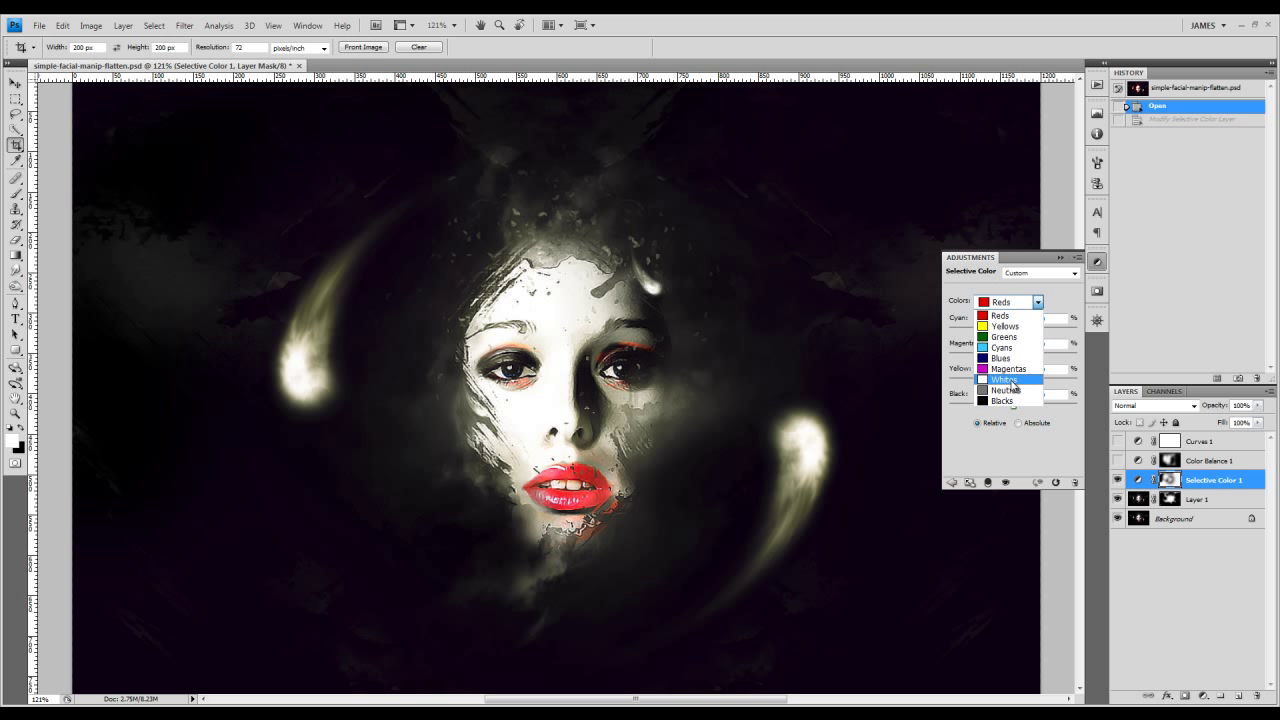
left_click(1012, 386)
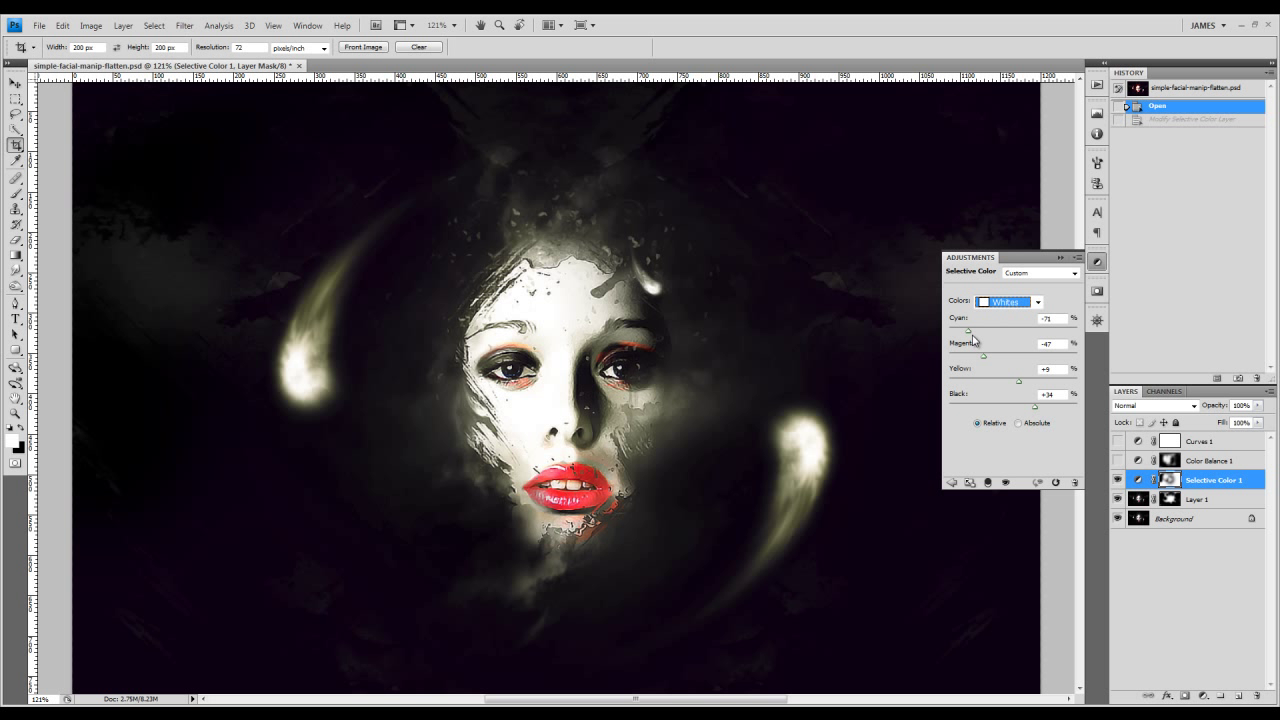
left_click_drag(969, 335, 1037, 335)
left_click(990, 333)
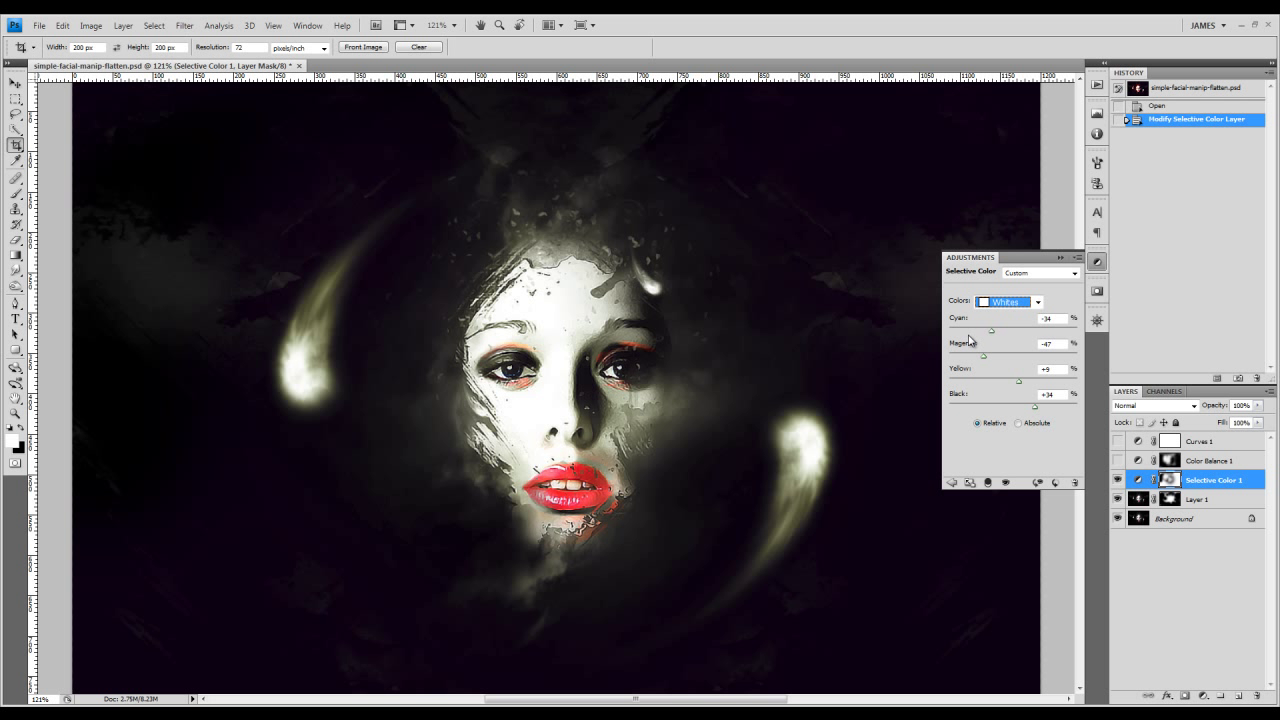
left_click_drag(990, 335, 1078, 385)
mouse_move(993, 388)
left_mouse_down()
mouse_move(1018, 383)
mouse_move(992, 382)
left_mouse_up()
Tweak the Blacks (Cyan -8, Magenta -3), then revert to the Open history state
left_click(1013, 310)
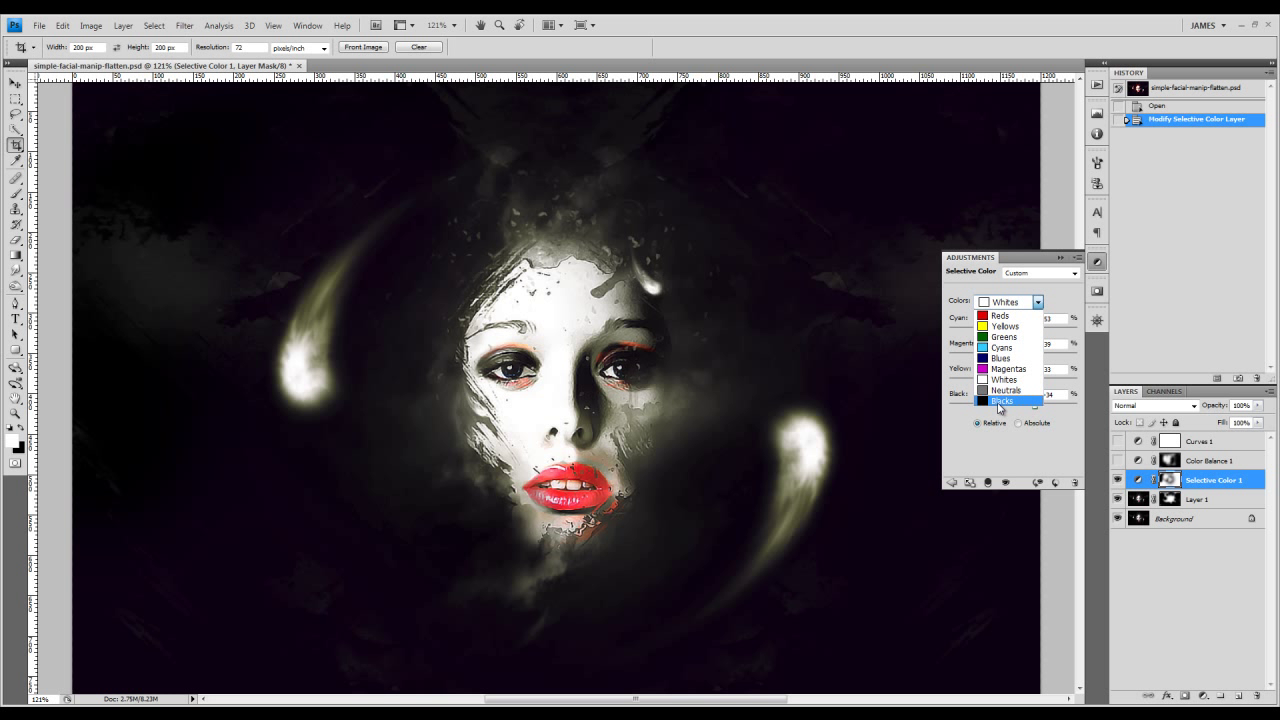
left_click(995, 402)
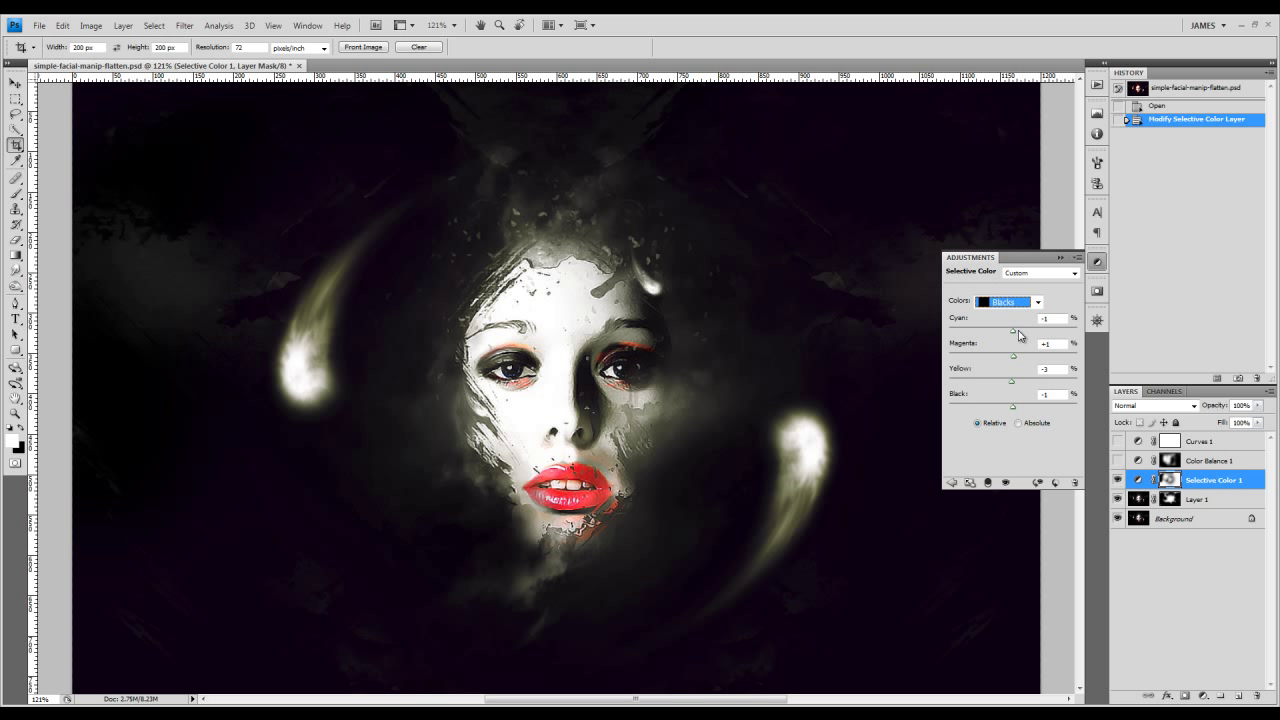
left_click_drag(998, 334, 1009, 334)
left_click_drag(1010, 334, 1015, 350)
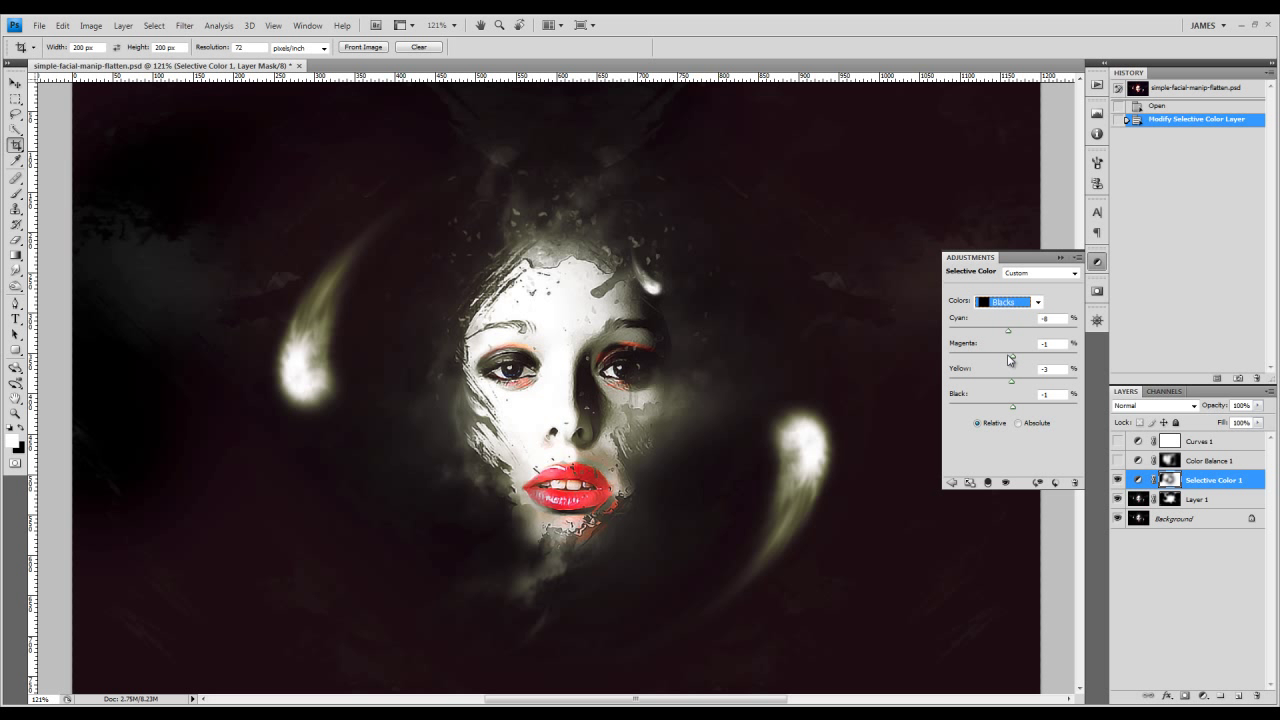
left_click_drag(1014, 360, 1014, 363)
left_click(1160, 106)
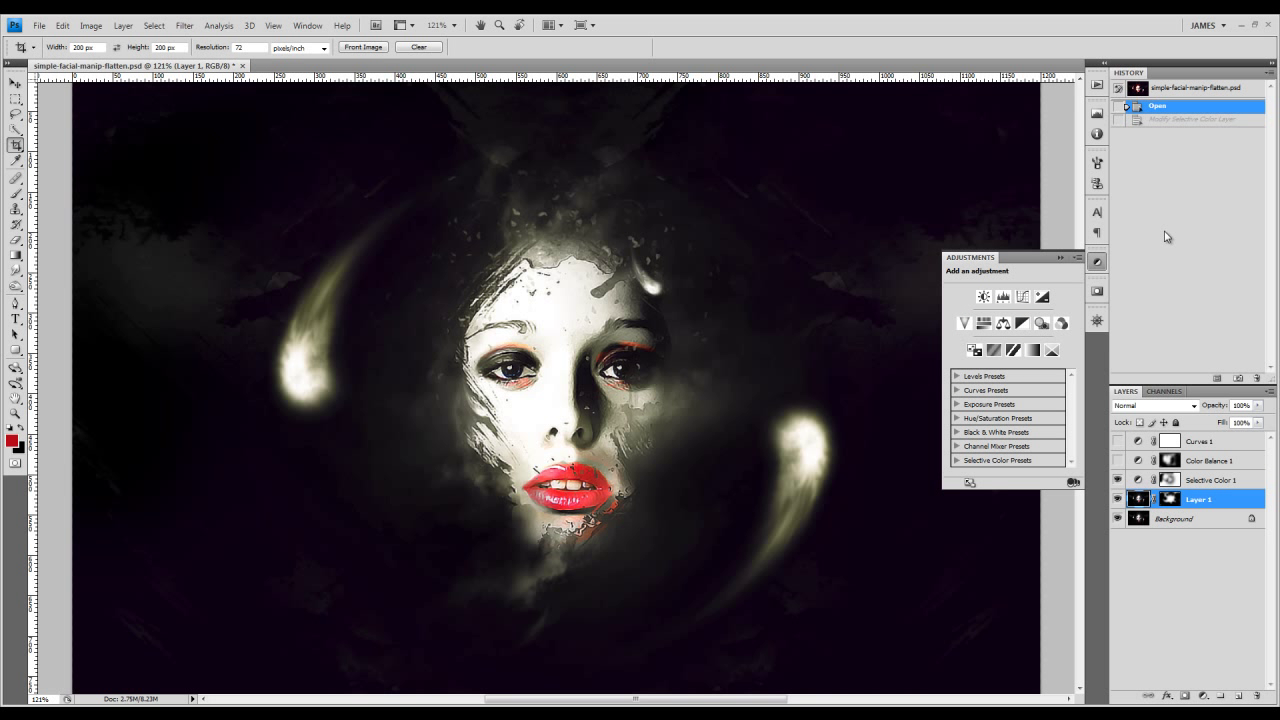
Select Selective Color 1, then make Color Balance 1 visible and open its settings
left_click(1167, 480)
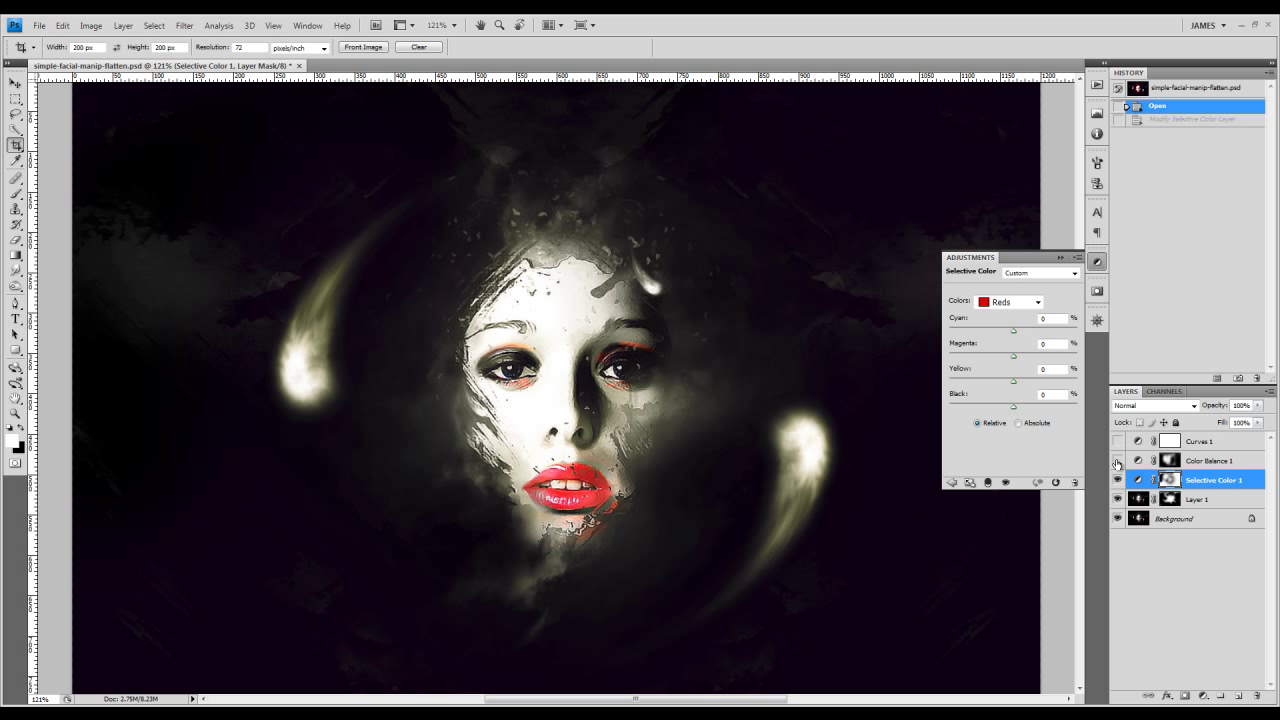
left_click(1117, 462)
left_click(1117, 462)
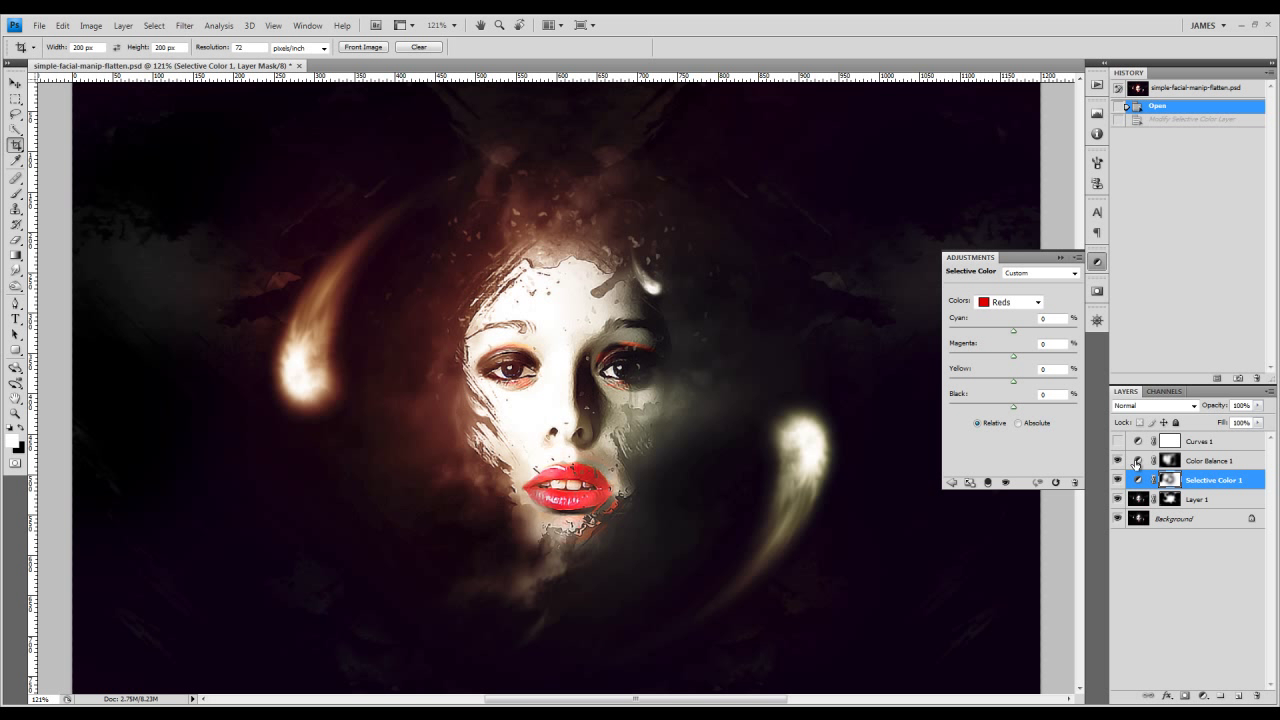
left_click(1136, 463)
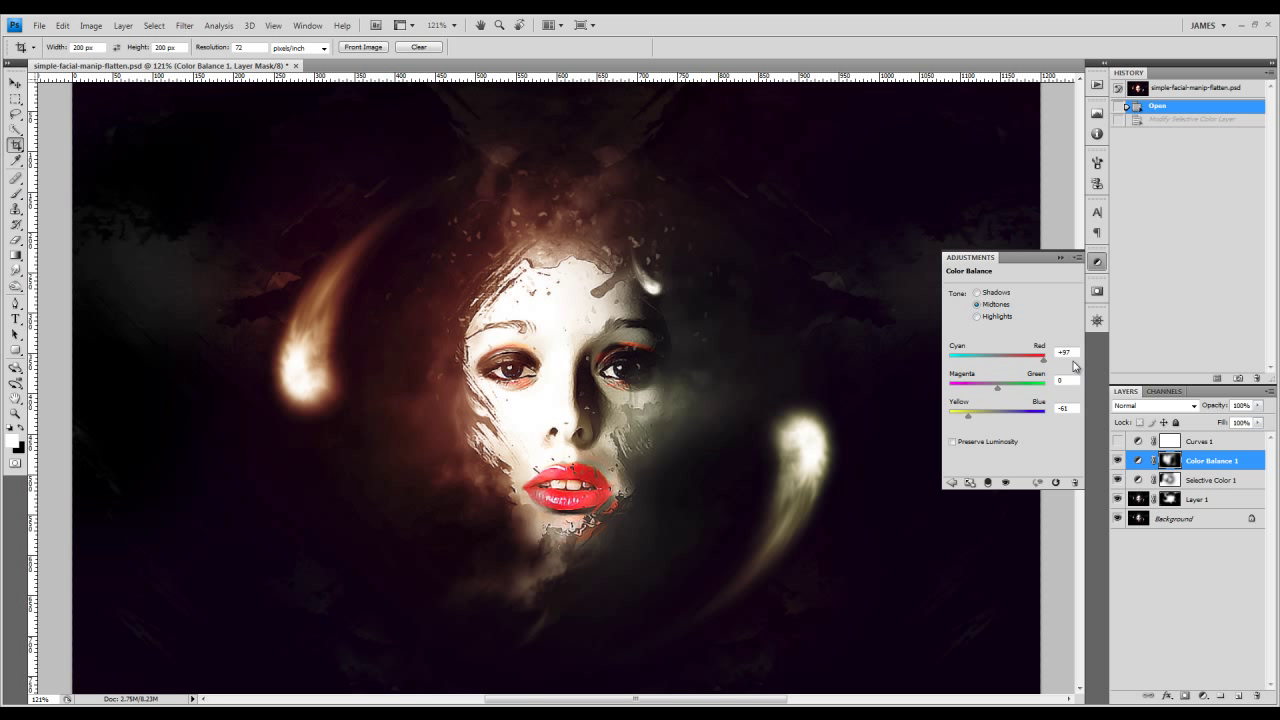
Reduce the Color Balance midtone red shift, check shadows and highlights, then turn on Curves 1
left_click(1137, 463)
mouse_move(1044, 358)
left_mouse_down()
mouse_move(1020, 362)
mouse_move(1052, 358)
left_mouse_up()
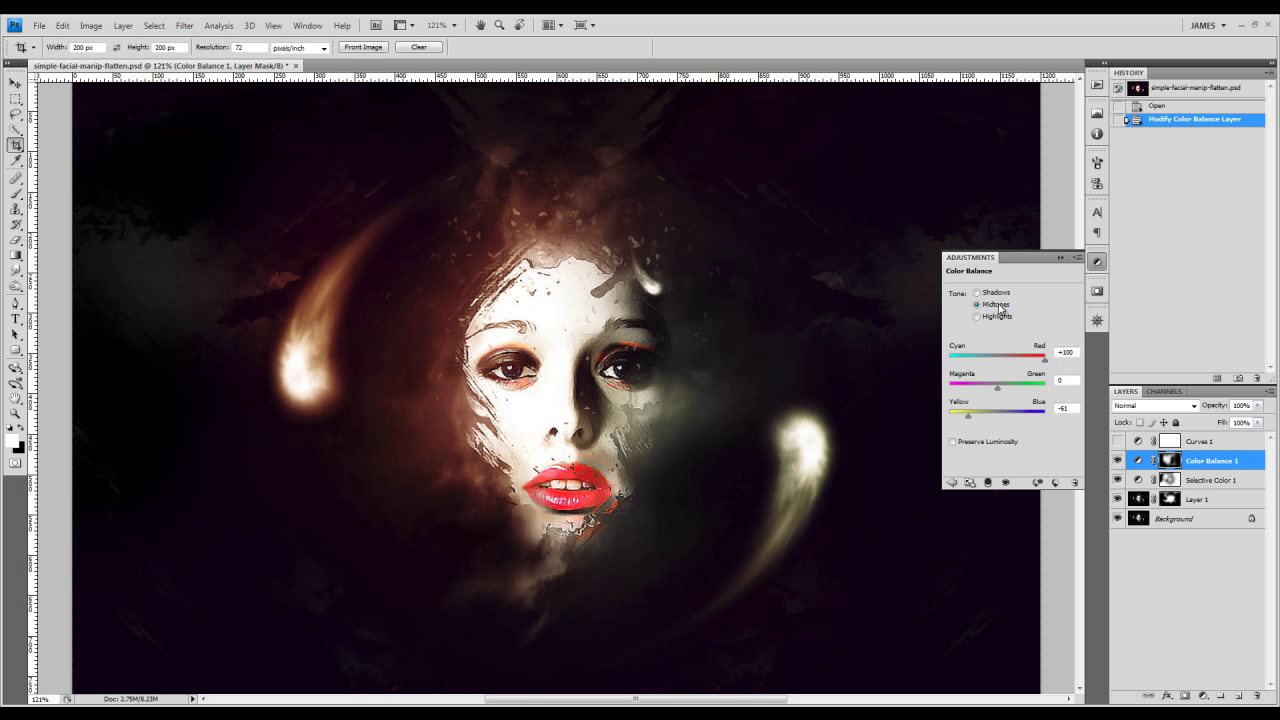
left_click(977, 292)
left_click(995, 317)
left_click(1097, 261)
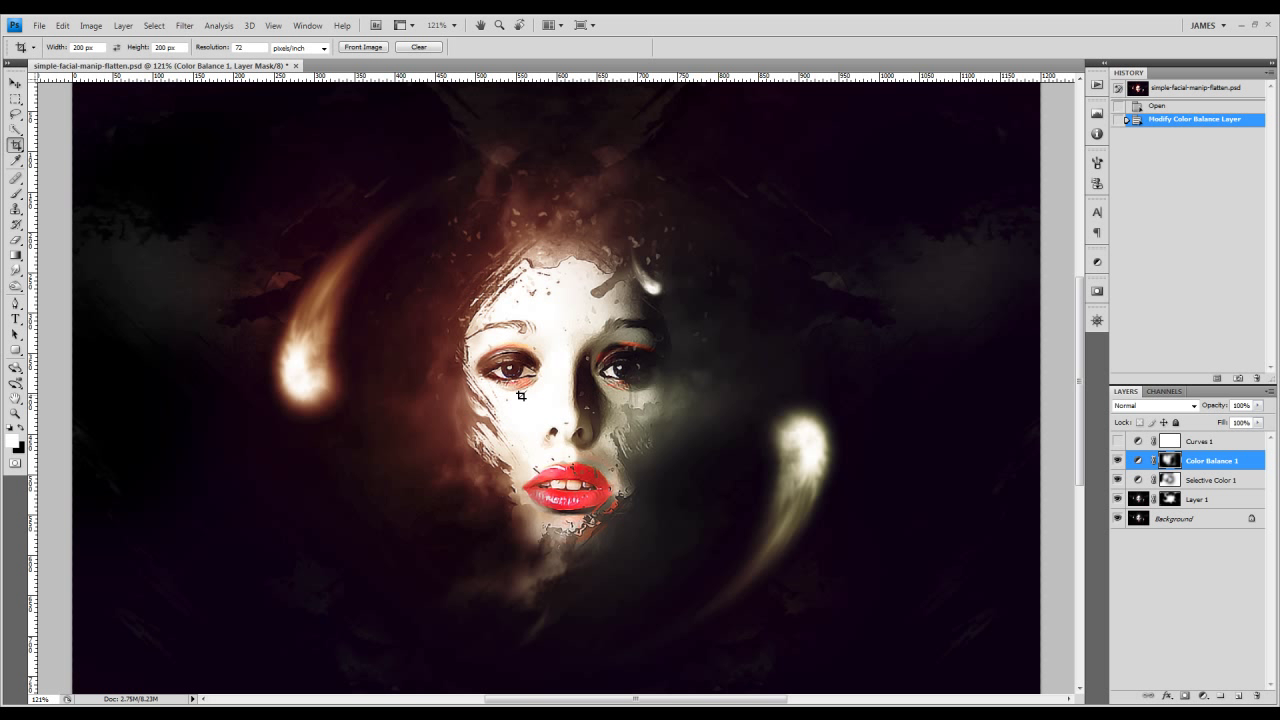
left_click(1118, 442)
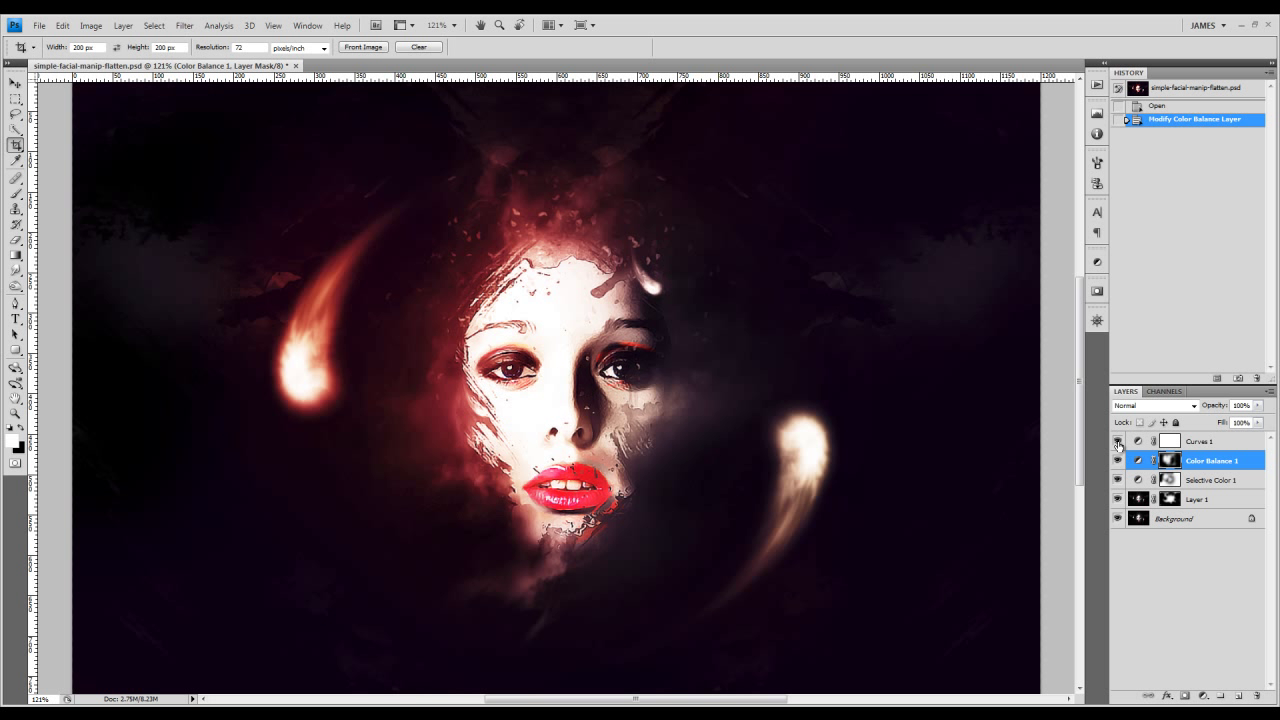
On Curves 1's Red channel, lower the top point and add a shadow point at 65→59
left_click(1139, 443)
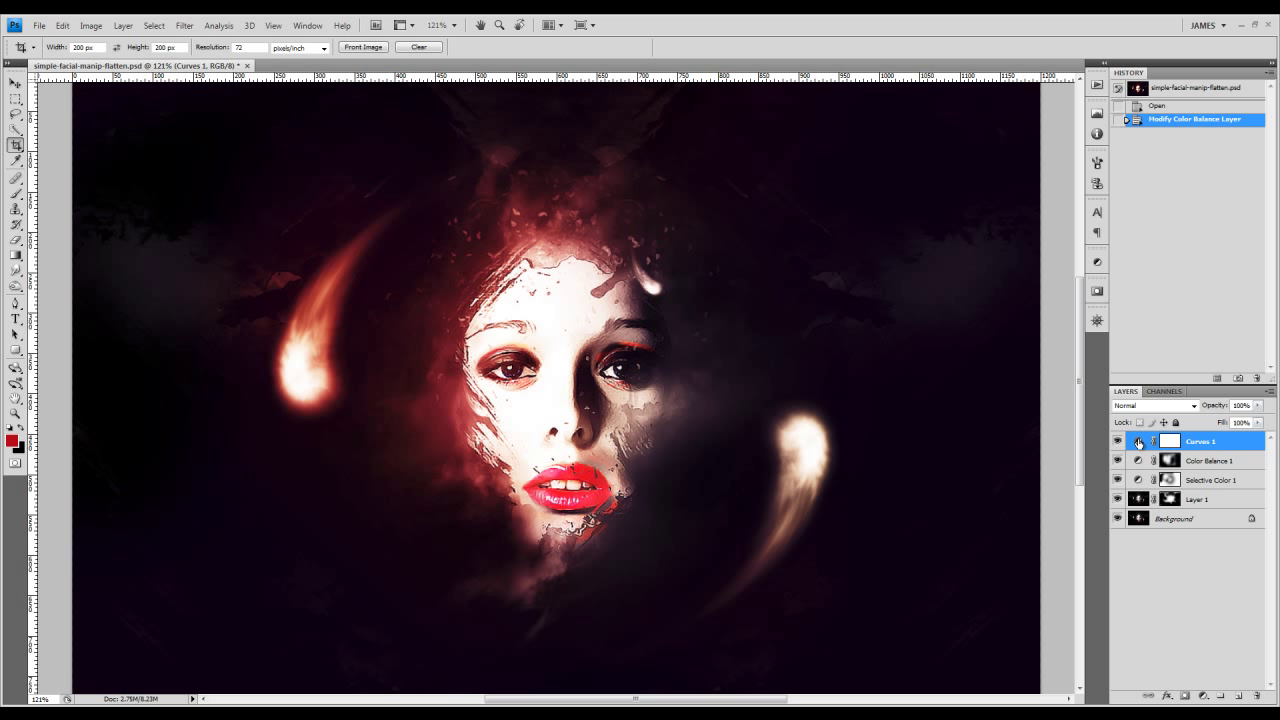
left_click(1139, 443)
left_click(1008, 298)
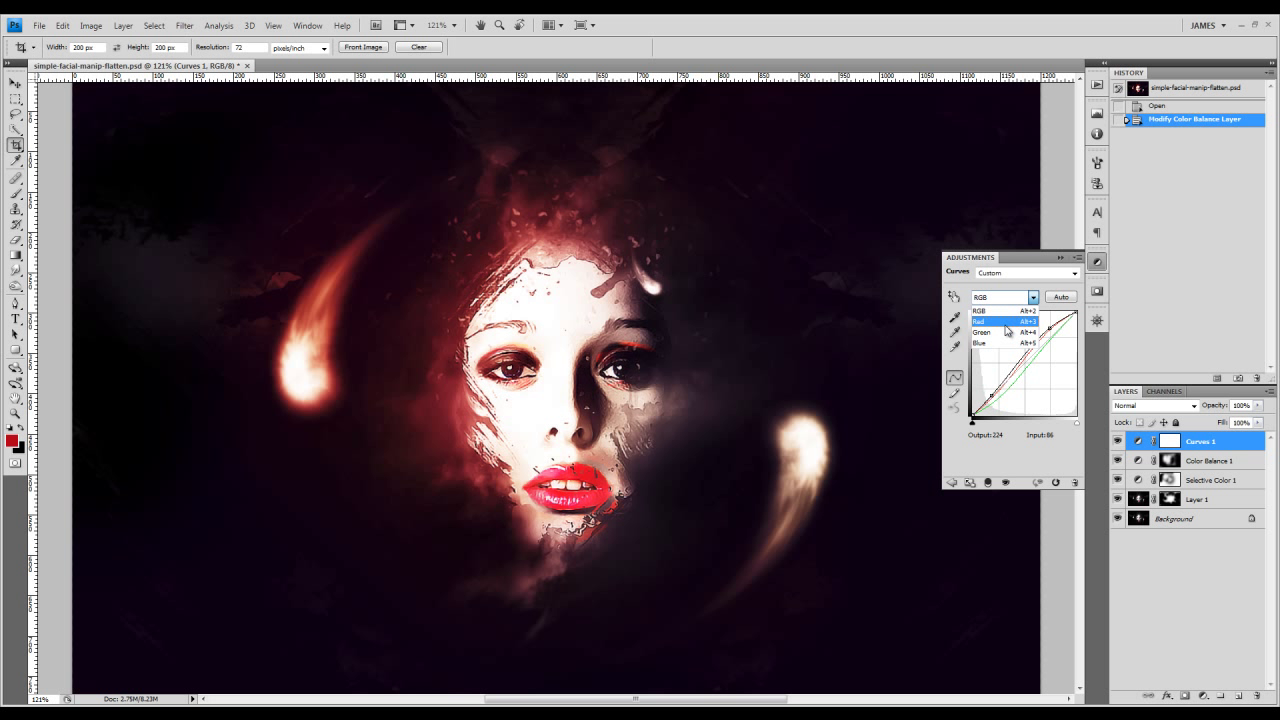
left_click(1005, 322)
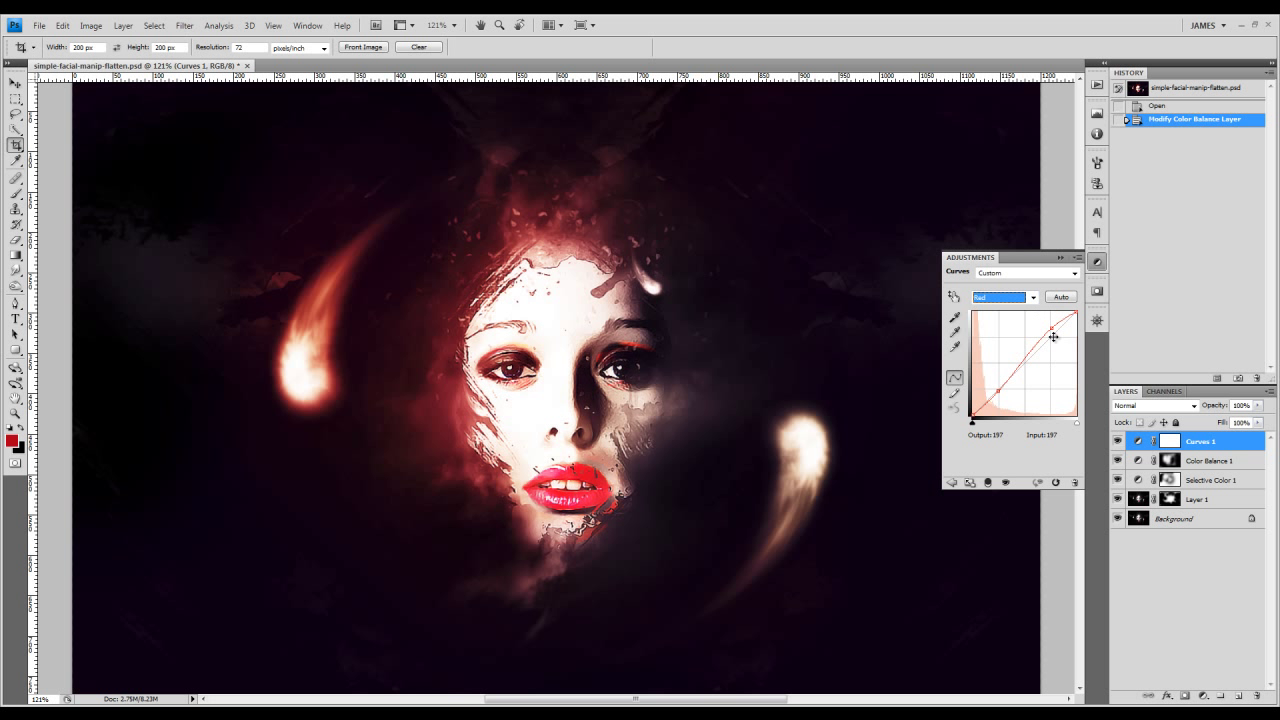
left_click_drag(1050, 329, 1045, 330)
left_click(999, 392)
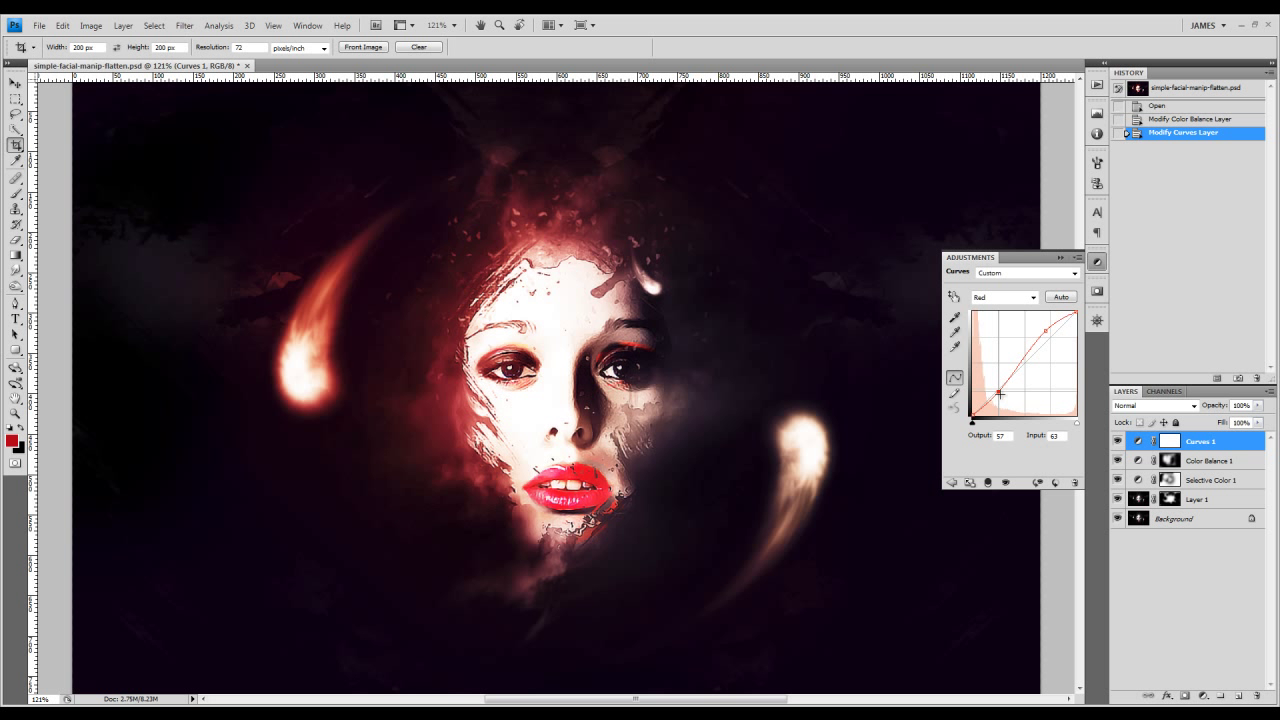
left_click_drag(999, 391, 1002, 390)
left_click(1030, 297)
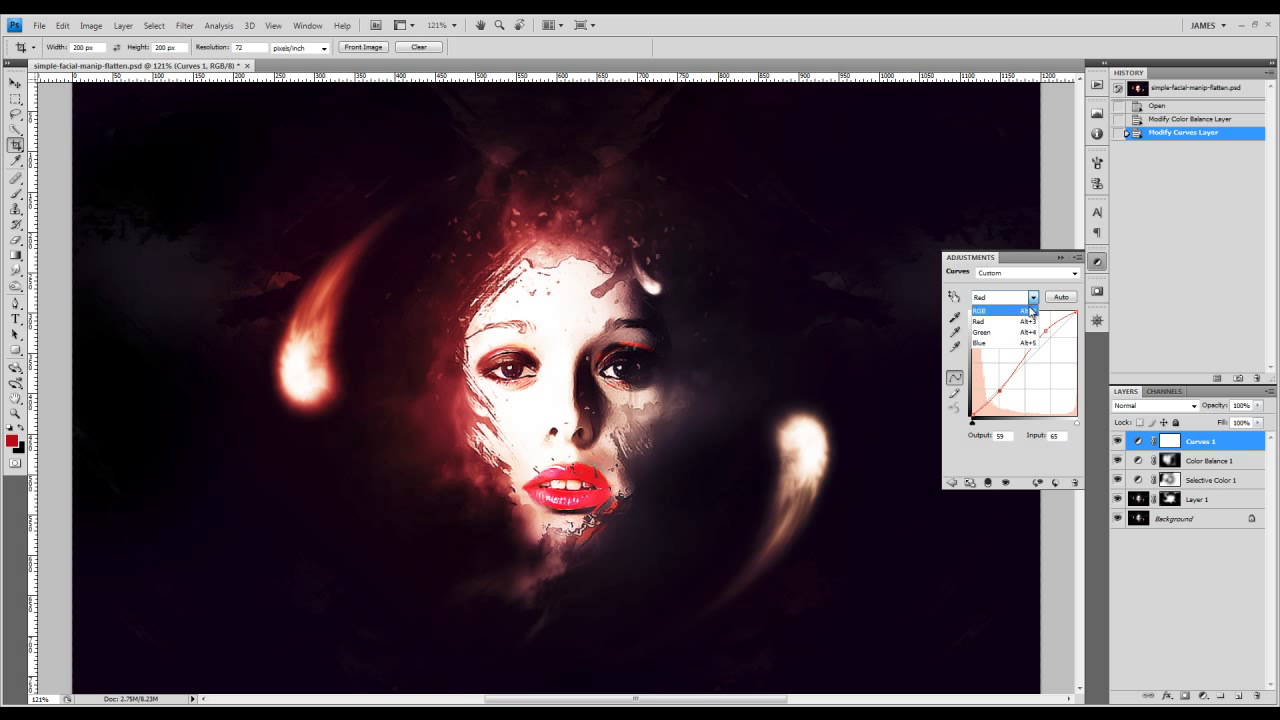
Add a point on the Green curve and raise it slightly
left_click(1006, 339)
left_click(1040, 351)
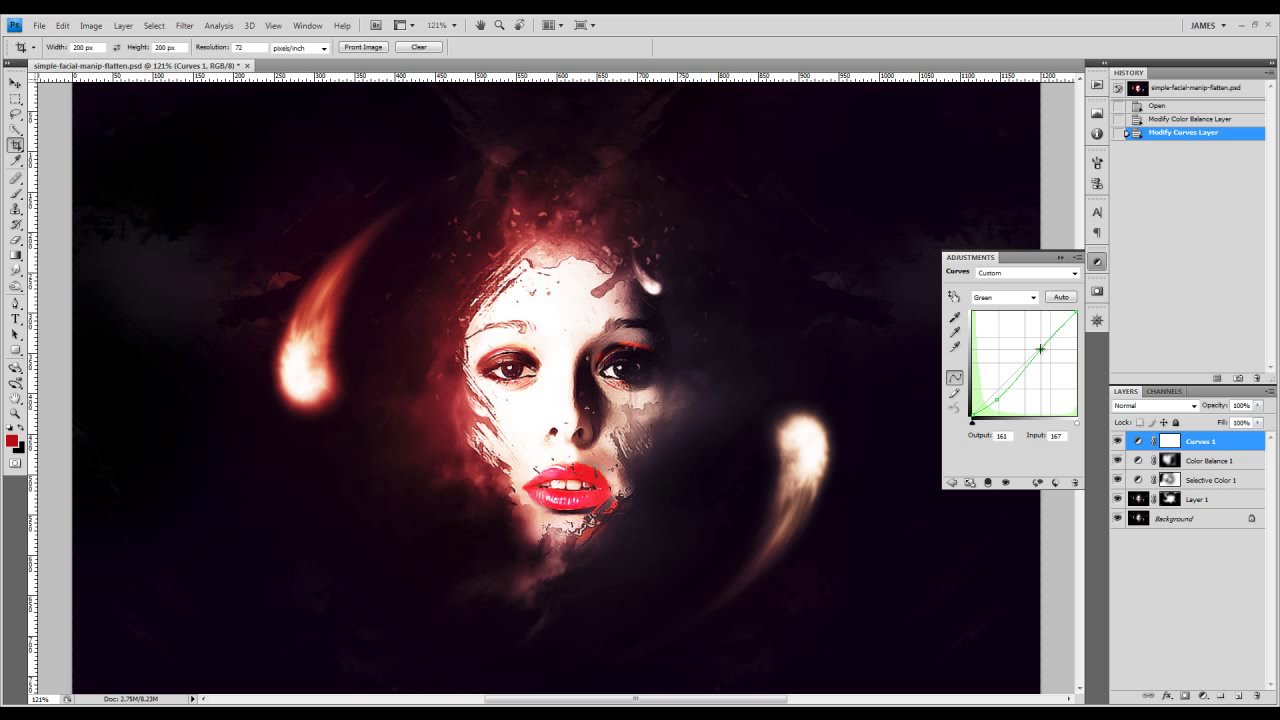
left_click_drag(1042, 350, 1043, 341)
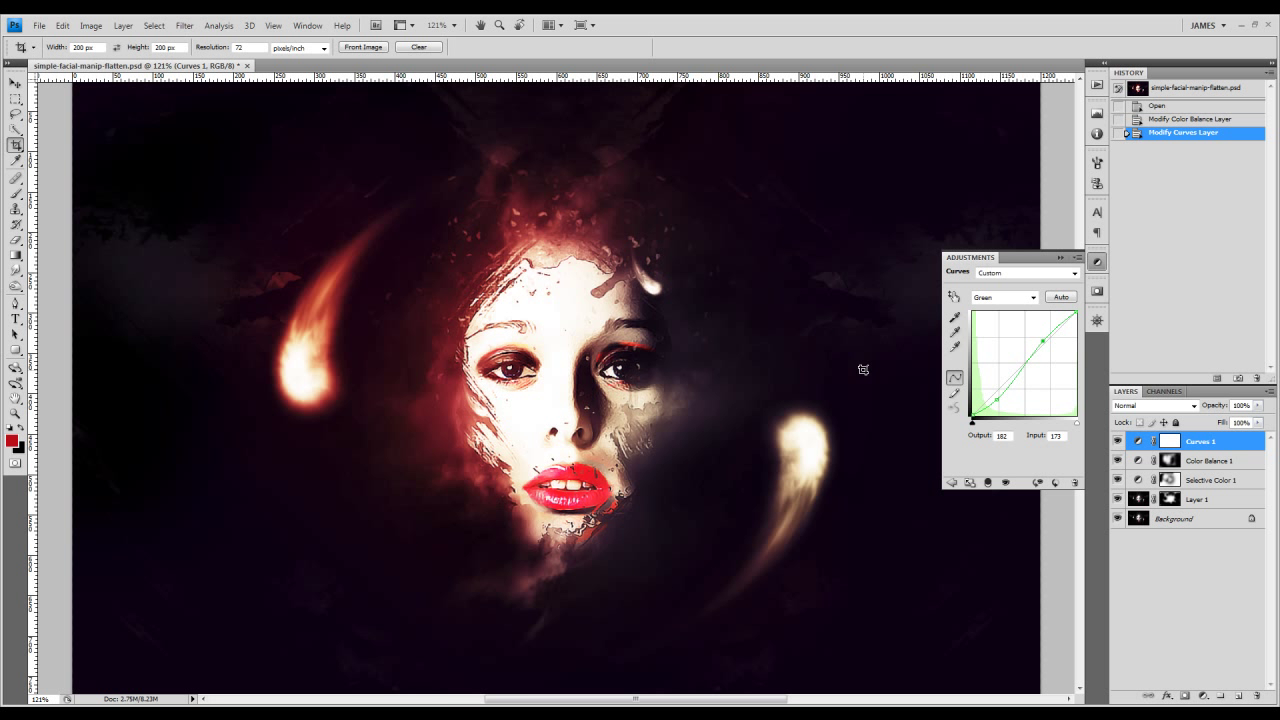
Nudge the RGB curve's upper and lower points, then collapse the Adjustments panel
left_click(1033, 298)
left_click(980, 311)
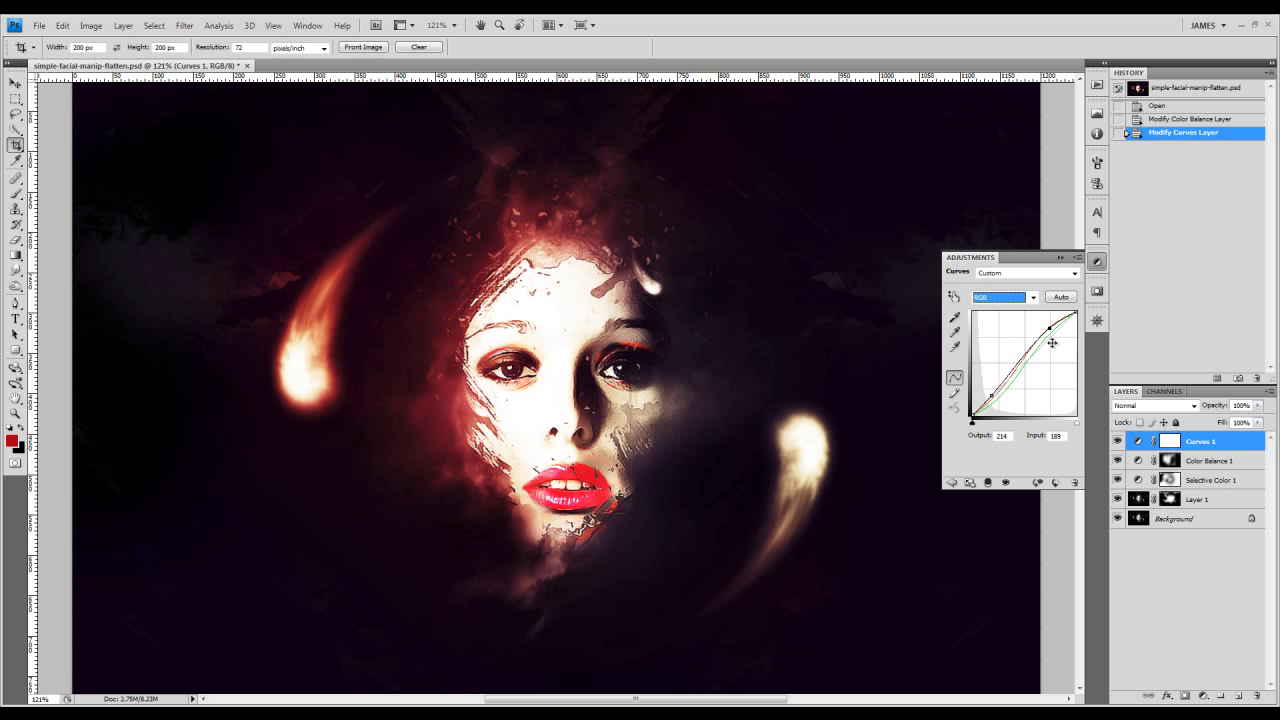
left_click_drag(1049, 330, 1046, 327)
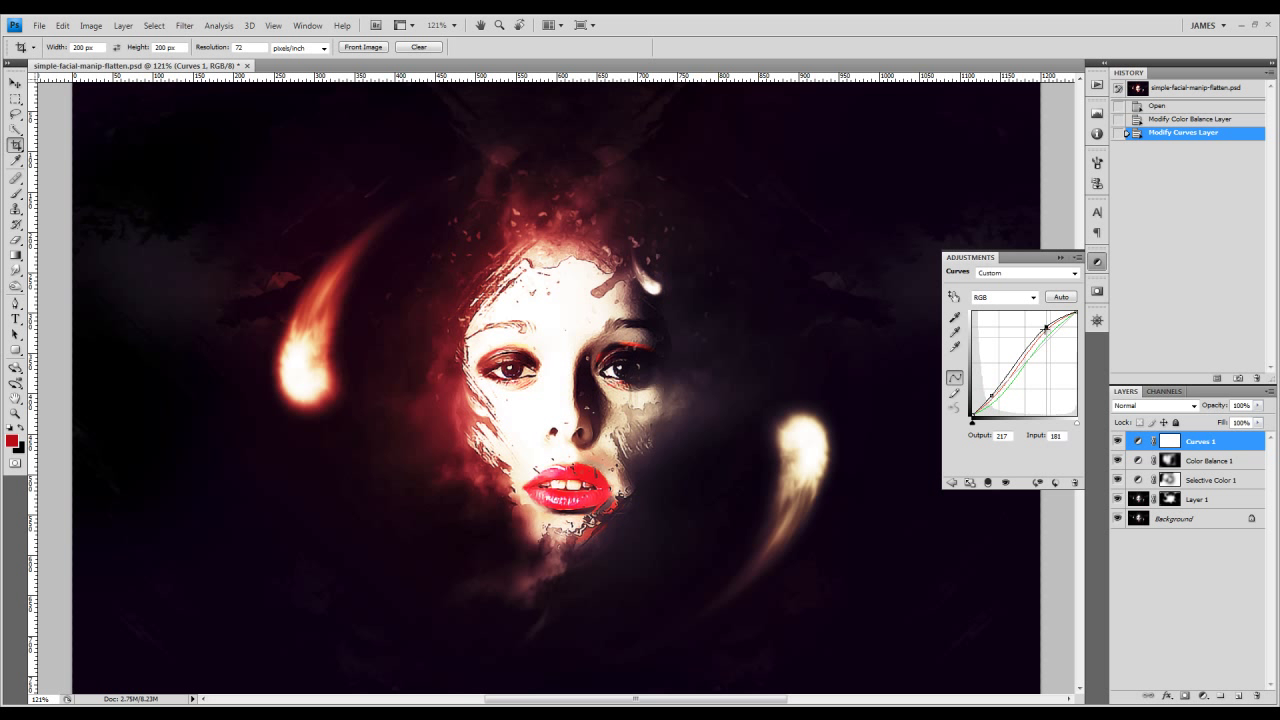
left_click_drag(991, 396, 995, 391)
left_click(1097, 262)
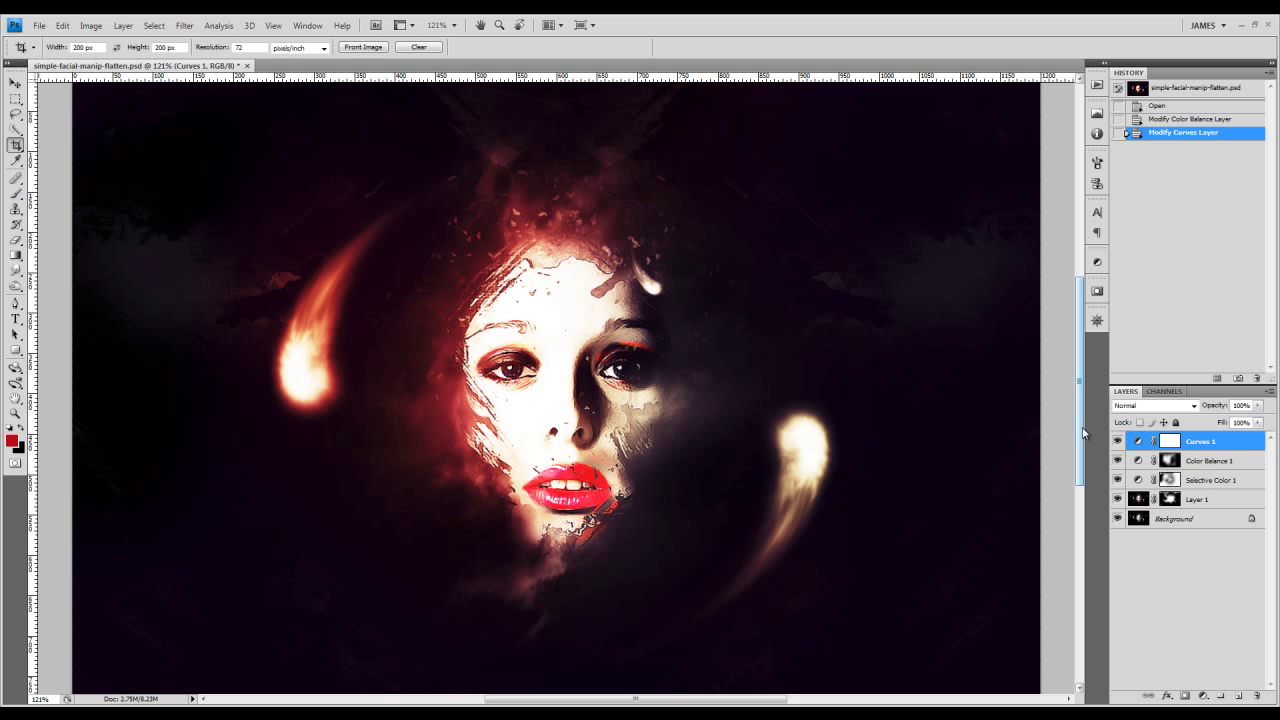
left_click_drag(1082, 458, 1083, 445)
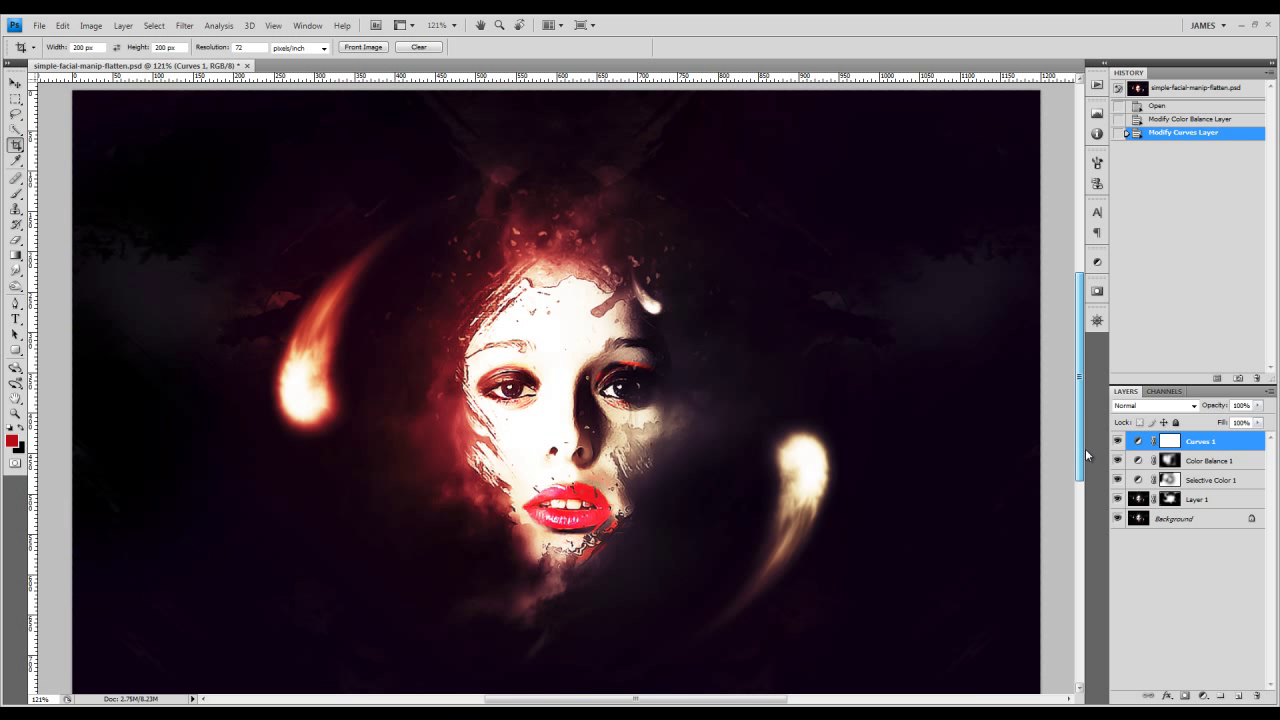